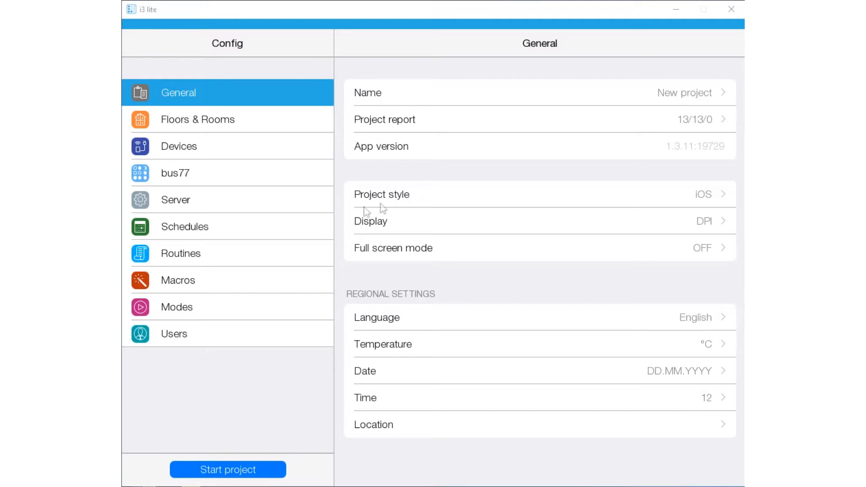
- Create a new schedule named "Green house" in the project's schedules
{"action": "left_click", "coordinate": [262, 230]}
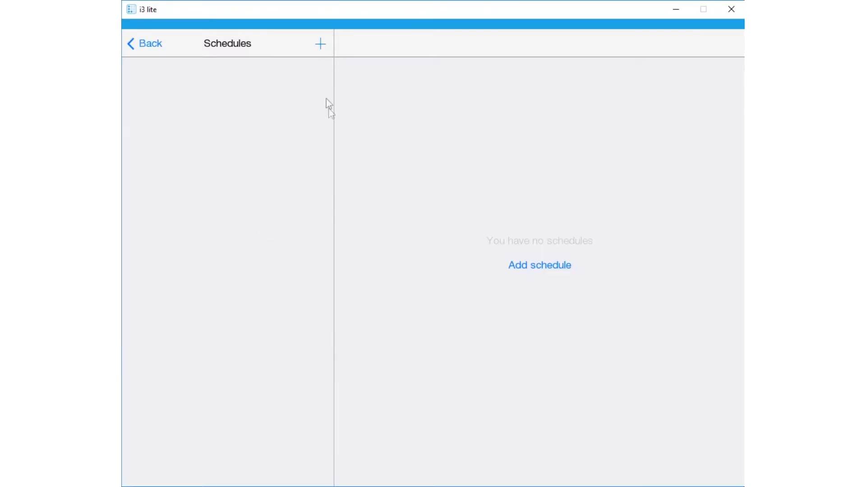
{"action": "left_click", "coordinate": [320, 44]}
{"action": "left_click", "coordinate": [423, 256]}
{"action": "type", "text": "T"}
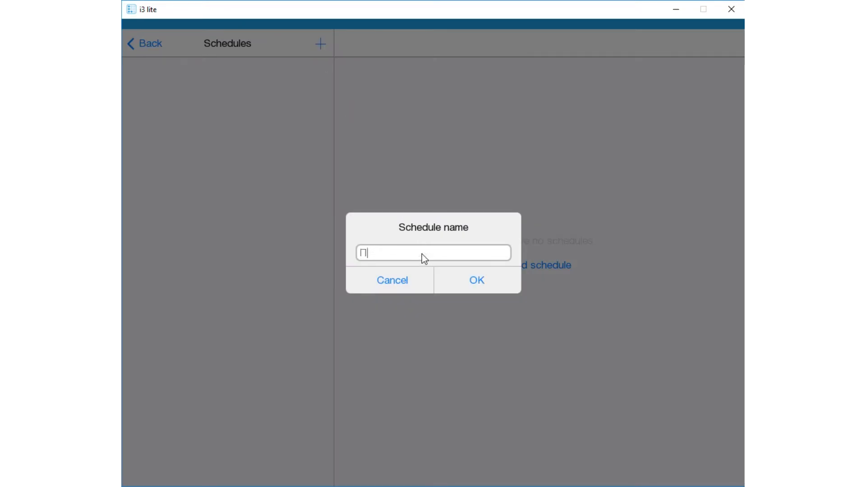
{"action": "key", "text": "BackSpace"}
{"action": "type", "text": "Green house"}
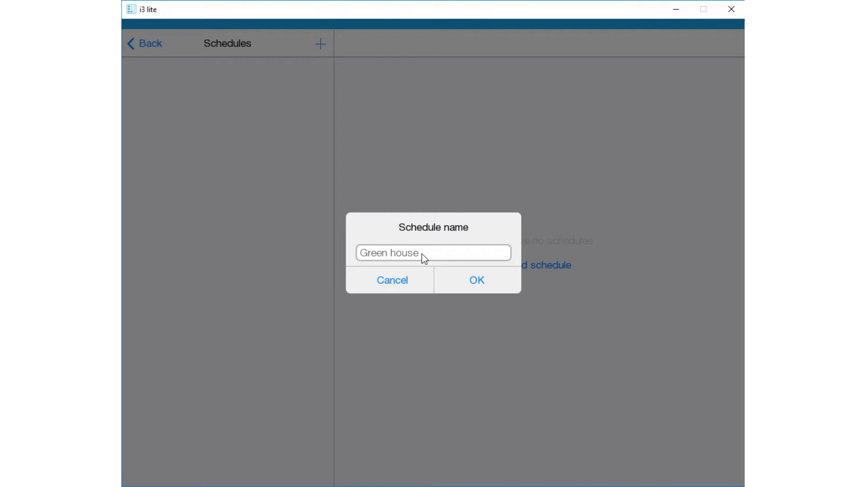
{"action": "left_click", "coordinate": [477, 280]}
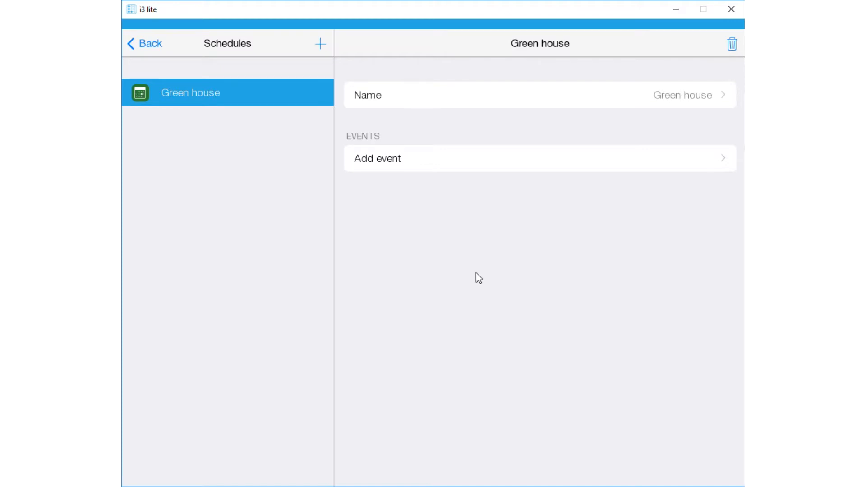
{"action": "left_click", "coordinate": [471, 162]}
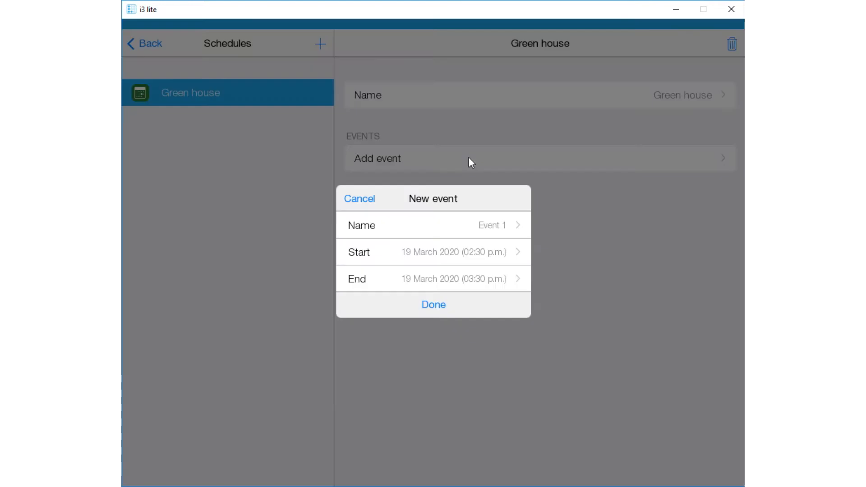
{"action": "left_click", "coordinate": [486, 228]}
{"action": "key", "text": "BackSpace"}
{"action": "key", "text": "BackSpace"}
{"action": "key", "text": "BackSpace"}
{"action": "key", "text": "BackSpace"}
{"action": "key", "text": "BackSpace"}
{"action": "key", "text": "BackSpace"}
{"action": "key", "text": "BackSpace"}
{"action": "type", "text": "Morning watering"}
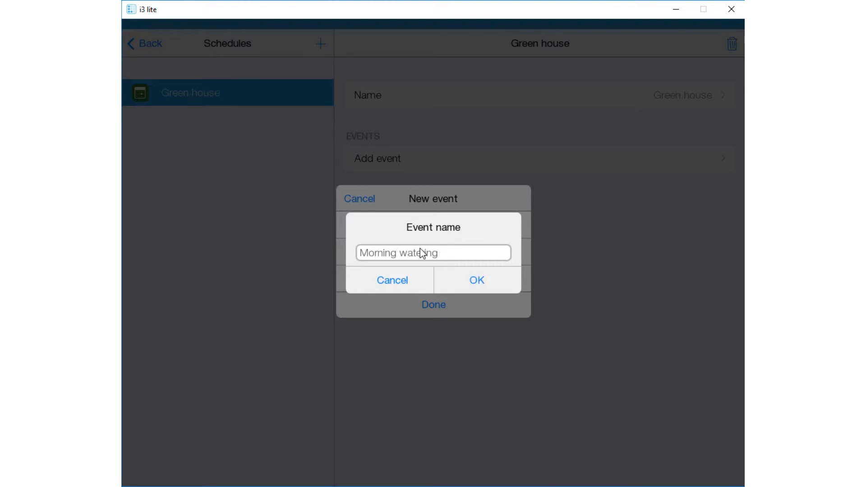
{"action": "left_click", "coordinate": [472, 271]}
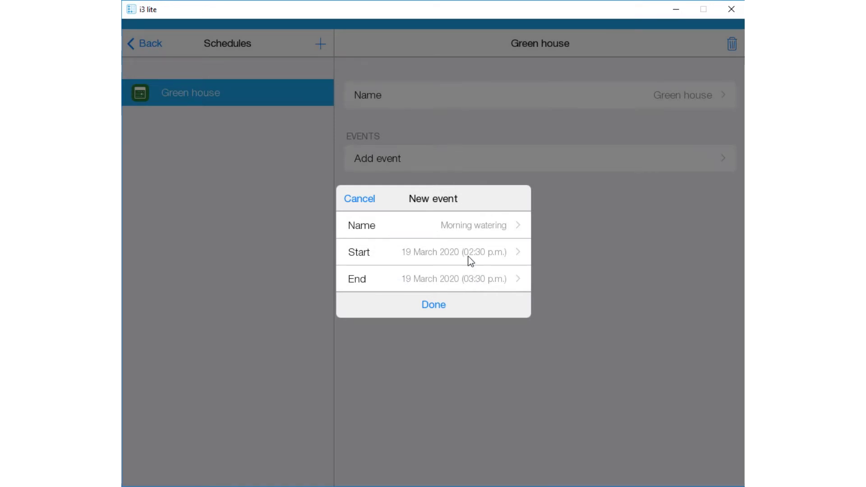
{"action": "left_click", "coordinate": [471, 260]}
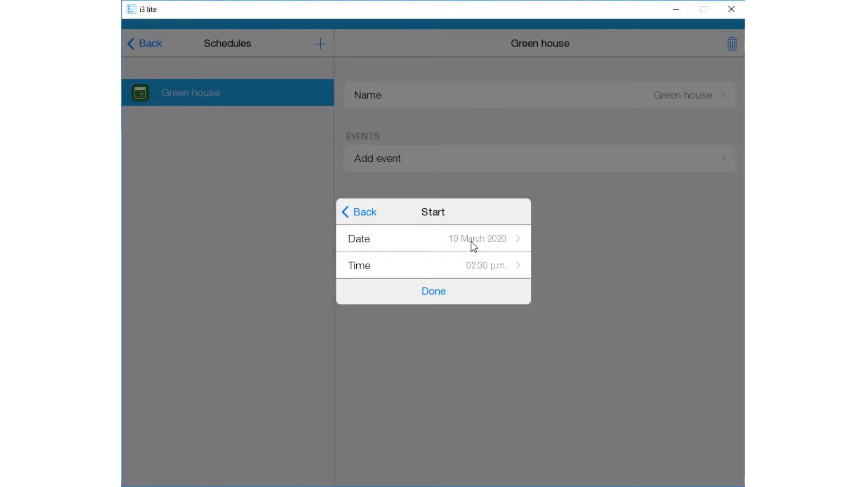
{"action": "left_click", "coordinate": [470, 266]}
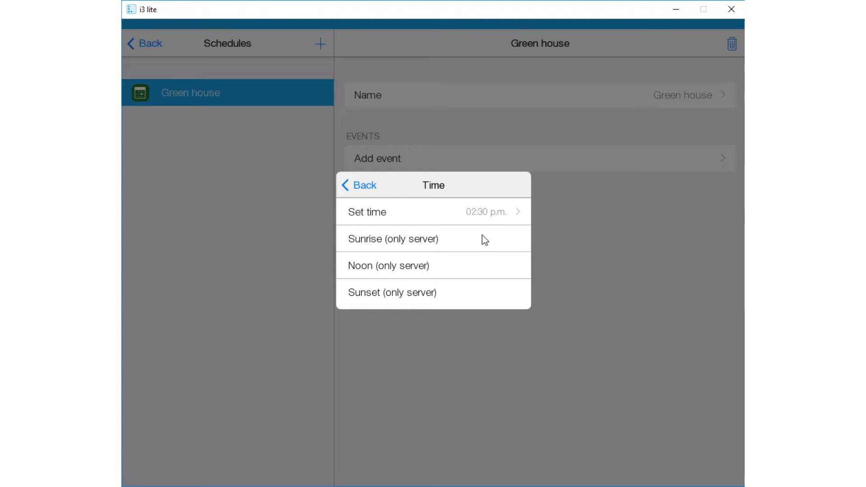
{"action": "left_click", "coordinate": [368, 187]}
{"action": "left_click", "coordinate": [359, 212]}
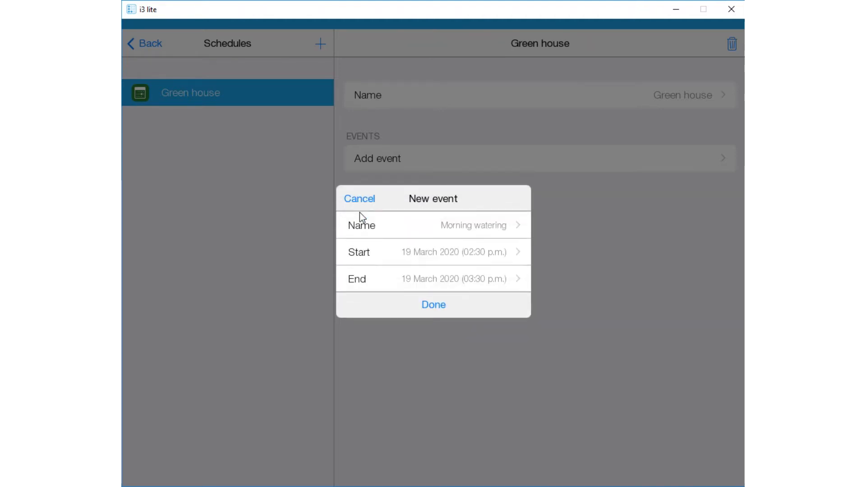
{"action": "left_click", "coordinate": [363, 199]}
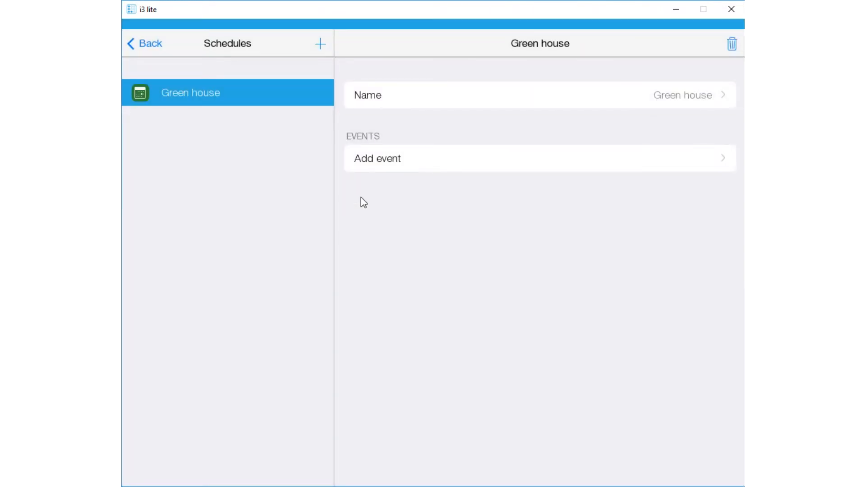
- Enter a north latitude of 55.75124 for the project location in the general settings
{"action": "left_click", "coordinate": [145, 45]}
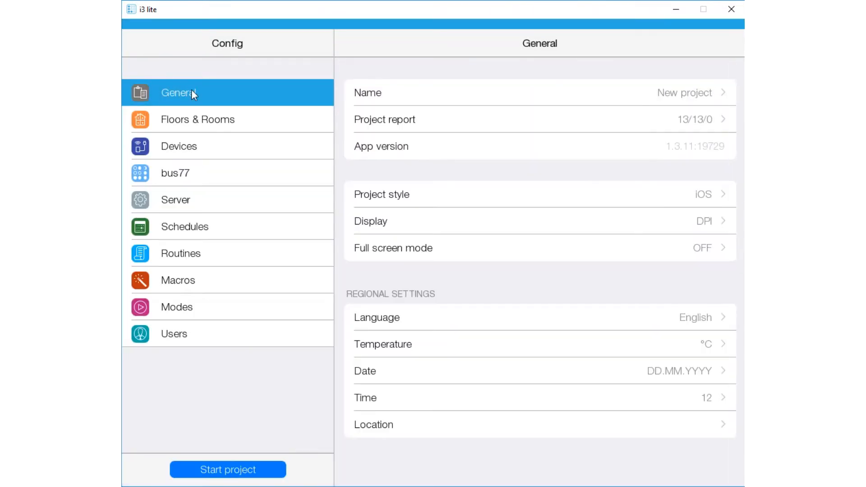
{"action": "left_click", "coordinate": [409, 432]}
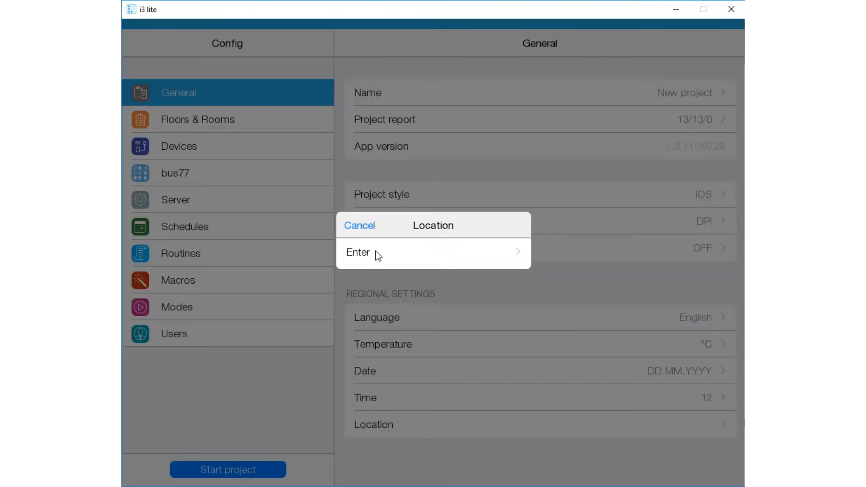
{"action": "left_click", "coordinate": [376, 251]}
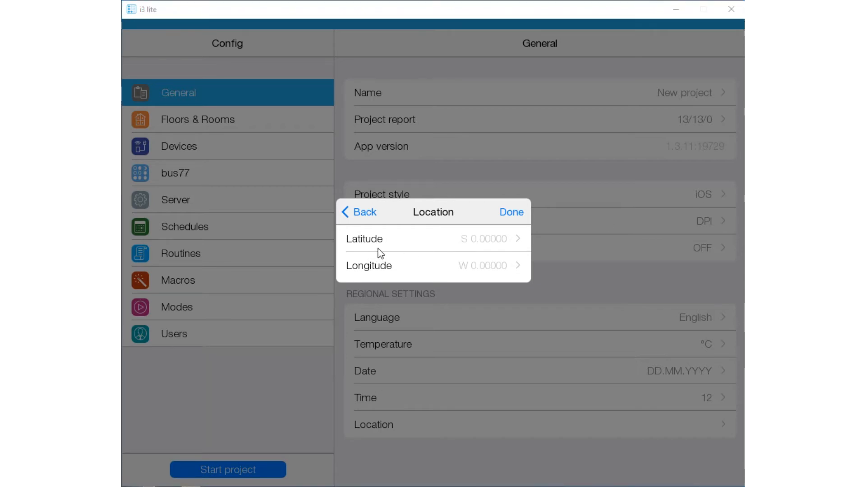
{"action": "left_click", "coordinate": [404, 241]}
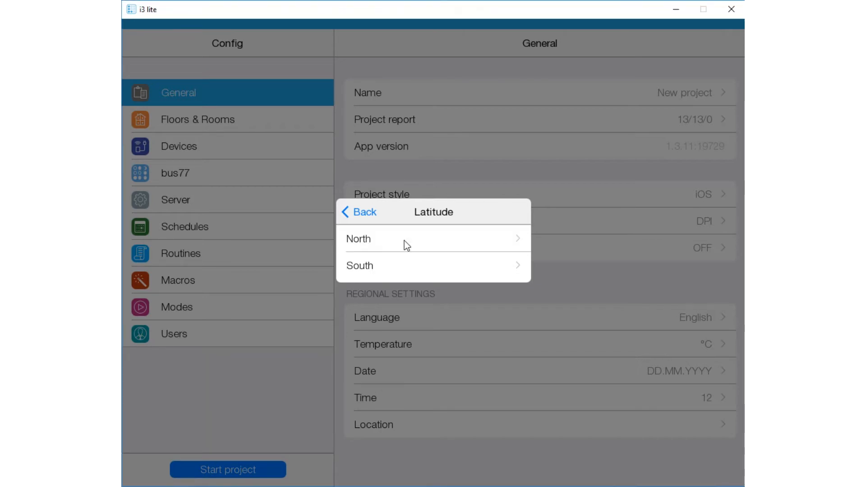
{"action": "left_click", "coordinate": [404, 247]}
{"action": "type", "text": "55.751244"}
{"action": "left_click", "coordinate": [467, 279]}
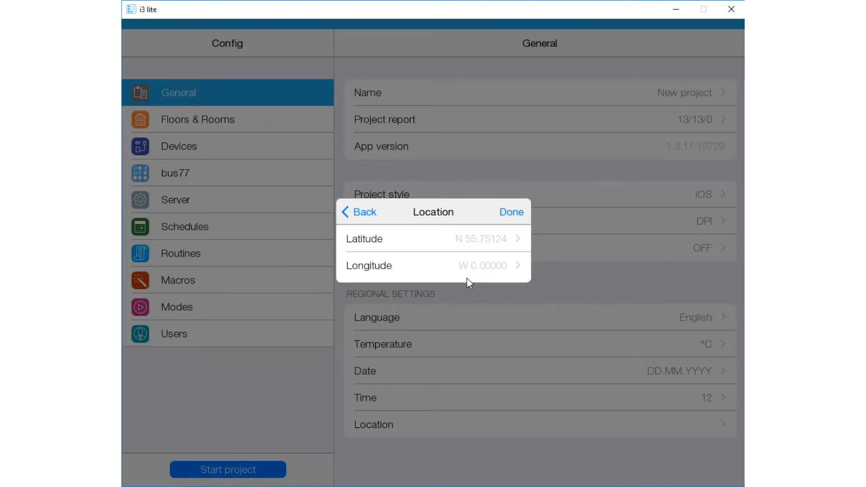
- Copy the longitude from the other window, enter it as east 37.61842, and save the project location
{"action": "key", "text": "alt+Tab"}
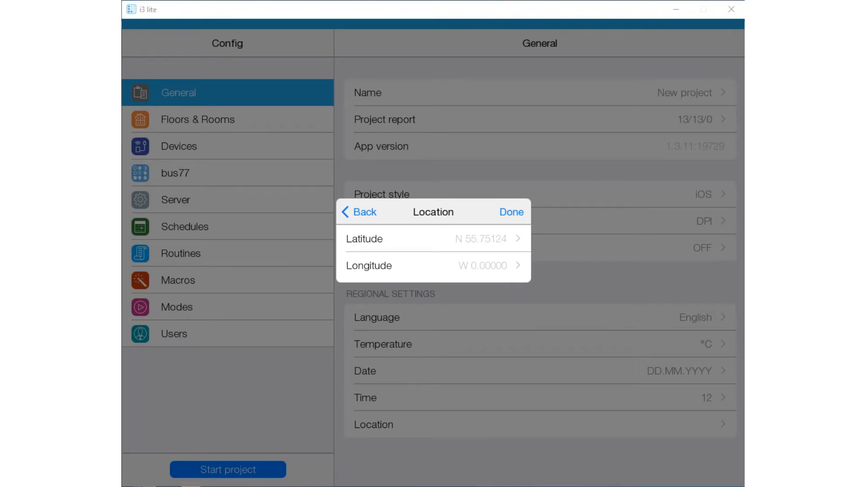
{"action": "left_click", "coordinate": [435, 265]}
{"action": "left_click", "coordinate": [434, 239]}
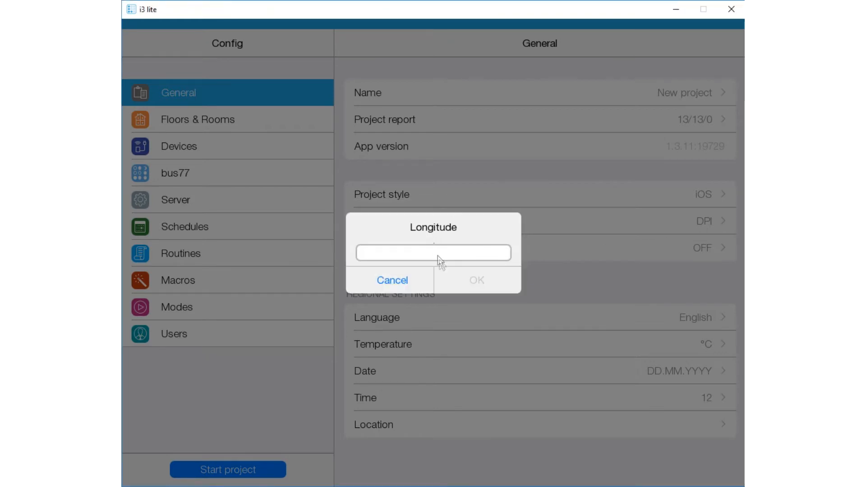
{"action": "left_click", "coordinate": [424, 254]}
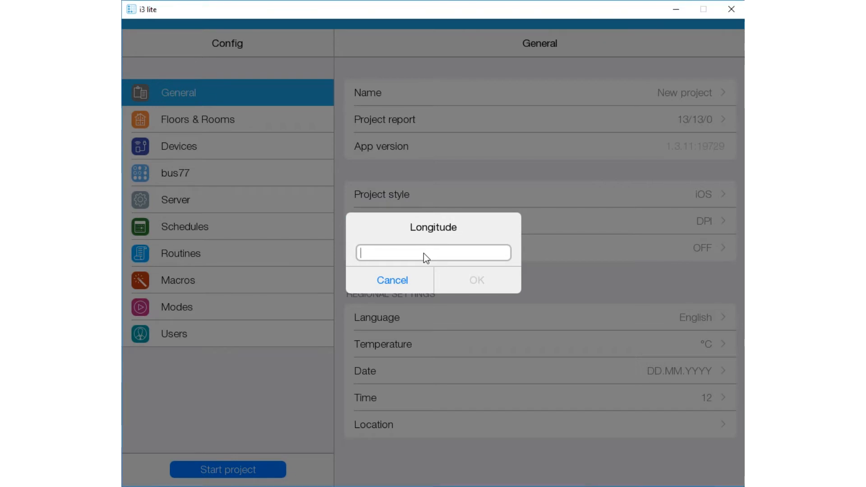
{"action": "type", "text": "37.618423"}
{"action": "left_click", "coordinate": [477, 281]}
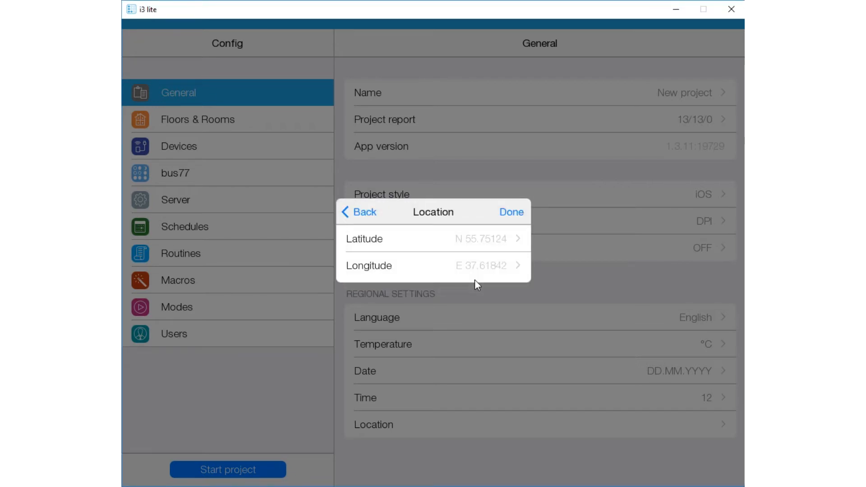
{"action": "left_click", "coordinate": [512, 212]}
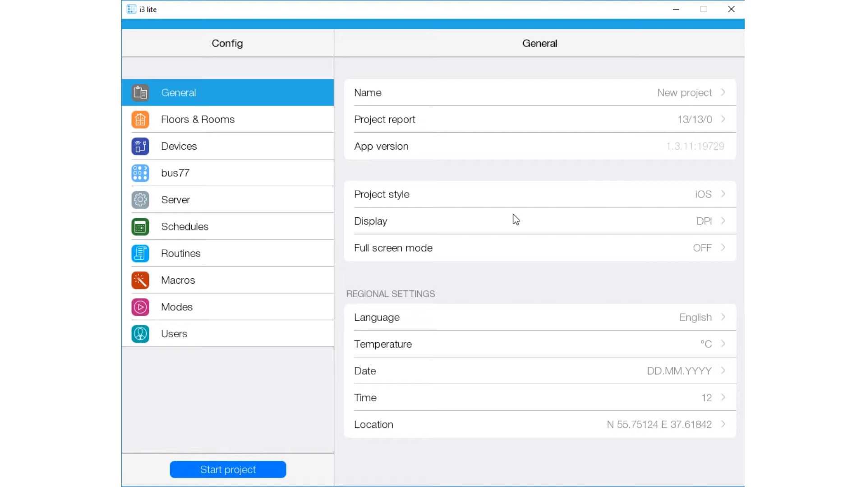
- Start a new event in the Green house schedule with its start time set to 04:45 a.m
{"action": "left_click", "coordinate": [247, 235]}
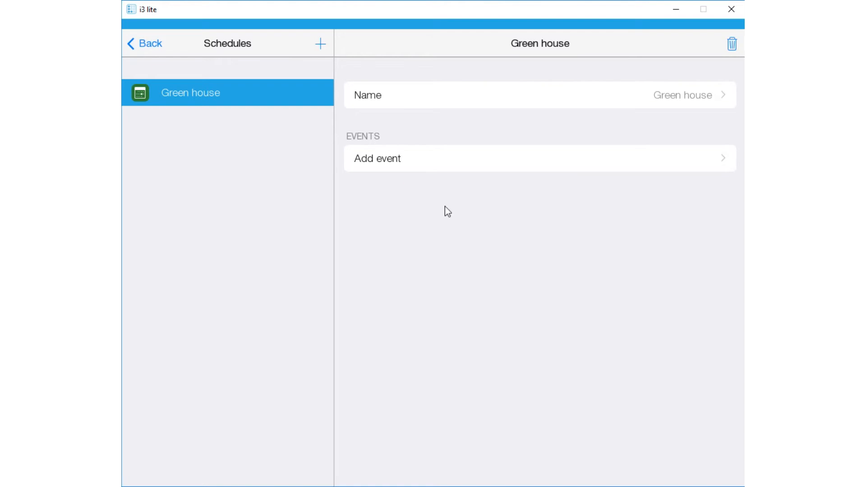
{"action": "left_click", "coordinate": [467, 160]}
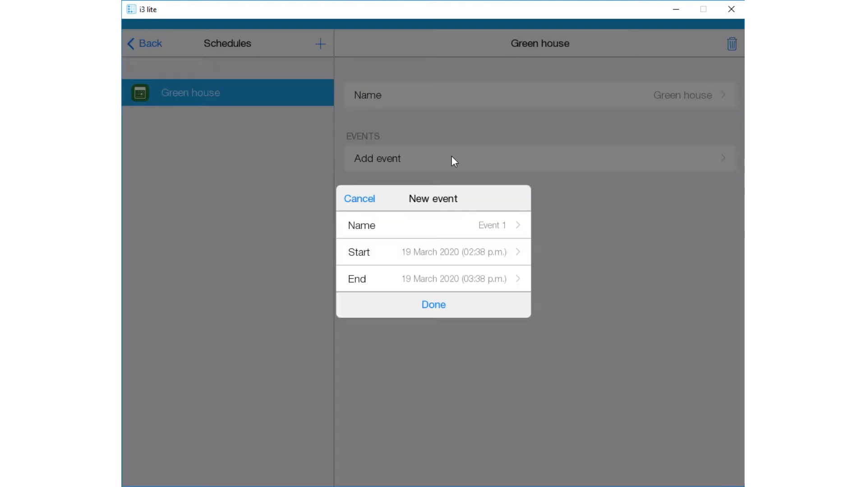
{"action": "left_click", "coordinate": [443, 253]}
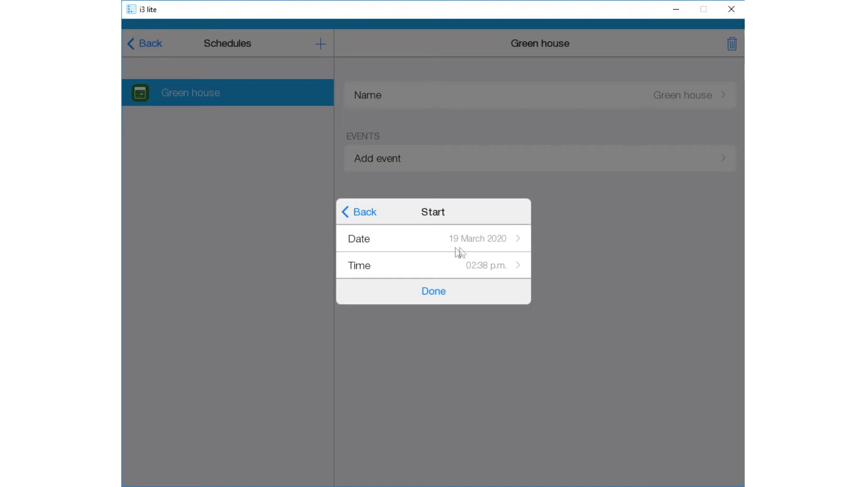
{"action": "left_click", "coordinate": [471, 267]}
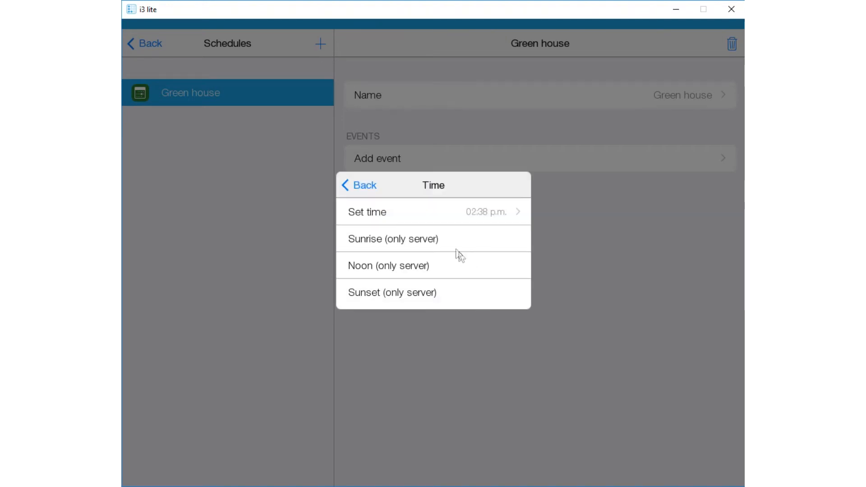
{"action": "left_click", "coordinate": [461, 214]}
{"action": "left_click_drag", "start_coordinate": [374, 259], "coordinate": [381, 184]}
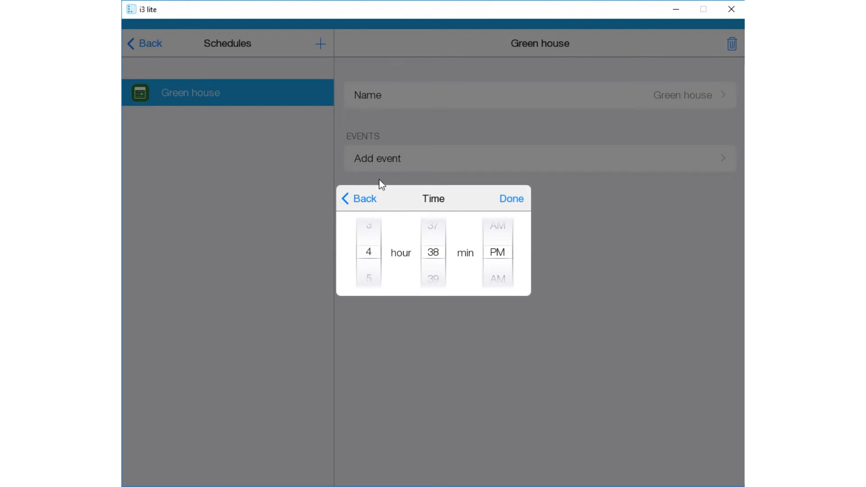
{"action": "left_click_drag", "start_coordinate": [442, 259], "coordinate": [440, 94]}
{"action": "left_click_drag", "start_coordinate": [500, 256], "coordinate": [499, 305]}
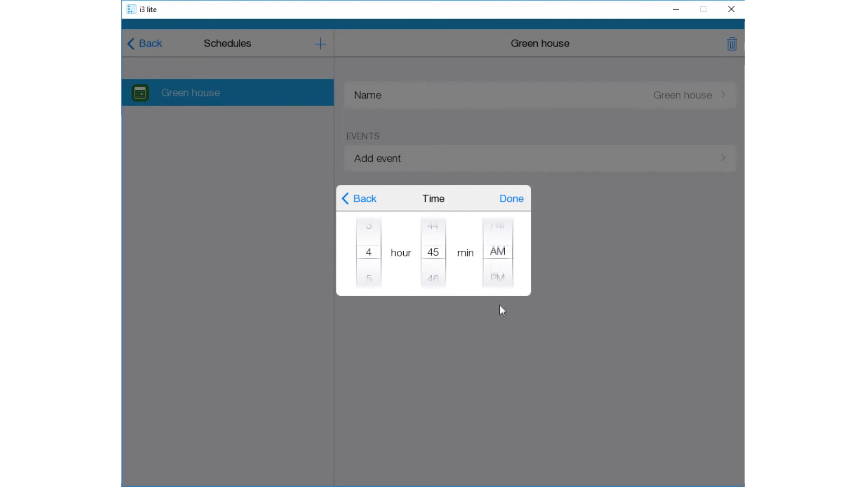
{"action": "left_click", "coordinate": [502, 199]}
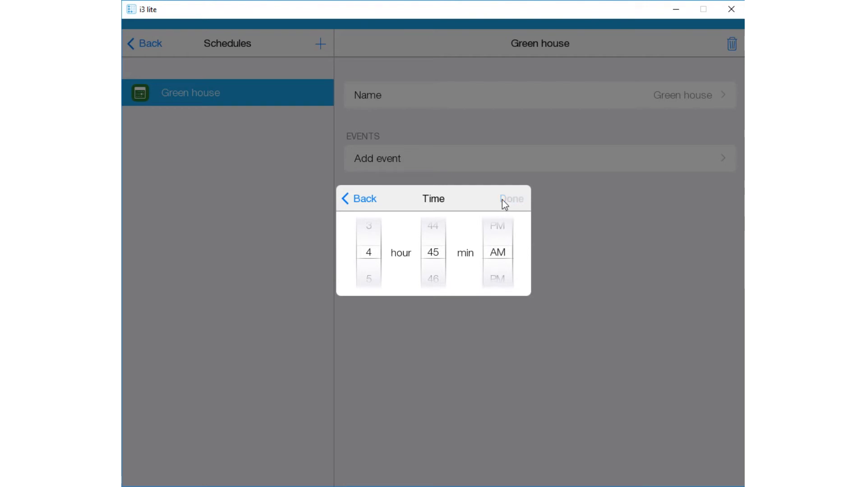
{"action": "left_click", "coordinate": [435, 294]}
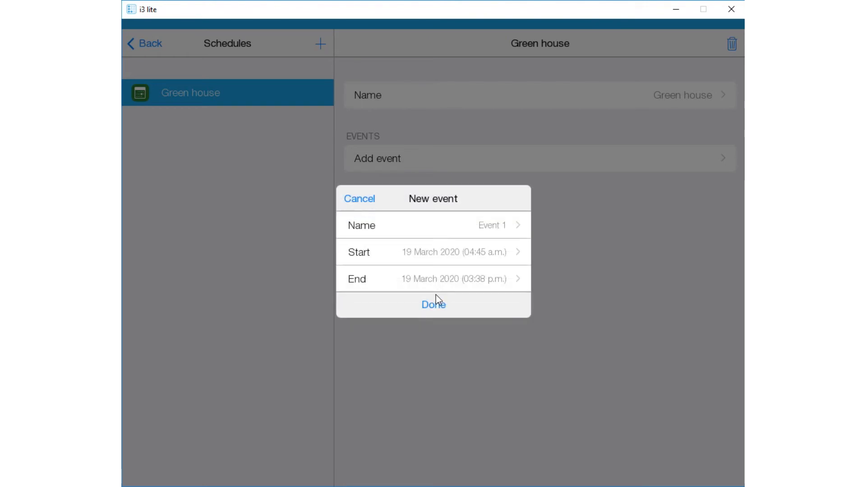
- Set the new event's end time to 05:00 a.m
{"action": "left_click", "coordinate": [426, 283]}
{"action": "left_click", "coordinate": [395, 270]}
{"action": "left_click", "coordinate": [395, 216]}
{"action": "left_click_drag", "start_coordinate": [369, 252], "coordinate": [378, 220]}
{"action": "left_click_drag", "start_coordinate": [367, 254], "coordinate": [367, 209]}
{"action": "left_click_drag", "start_coordinate": [433, 277], "coordinate": [432, 195]}
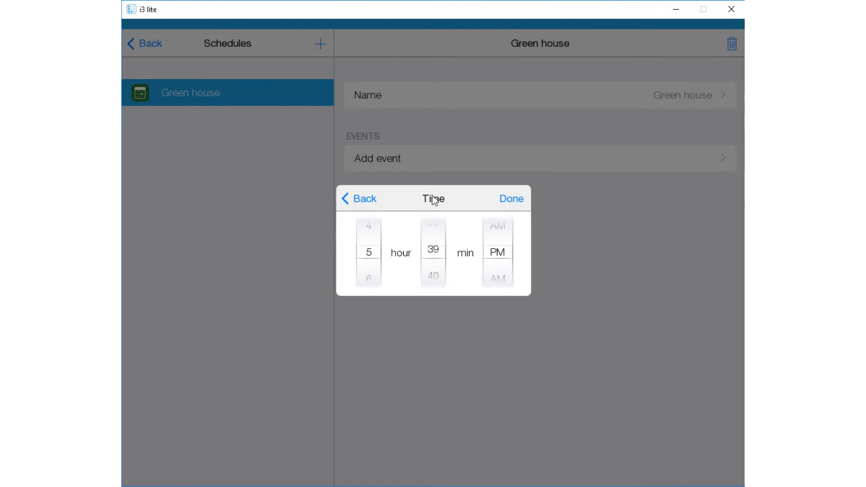
{"action": "left_click_drag", "start_coordinate": [438, 265], "coordinate": [432, 207]}
{"action": "left_click_drag", "start_coordinate": [435, 278], "coordinate": [433, 196]}
{"action": "left_click_drag", "start_coordinate": [436, 260], "coordinate": [440, 163]}
{"action": "left_click_drag", "start_coordinate": [499, 273], "coordinate": [500, 300]}
{"action": "left_click", "coordinate": [501, 229]}
{"action": "left_click", "coordinate": [511, 199]}
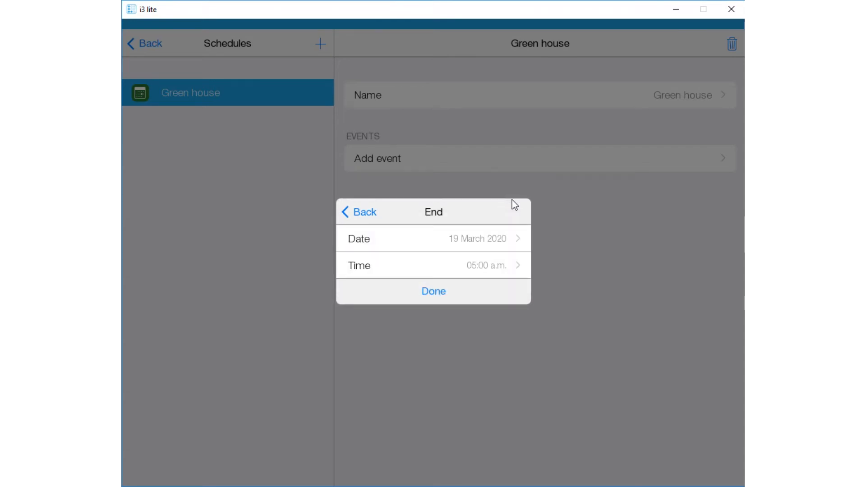
{"action": "left_click", "coordinate": [435, 294]}
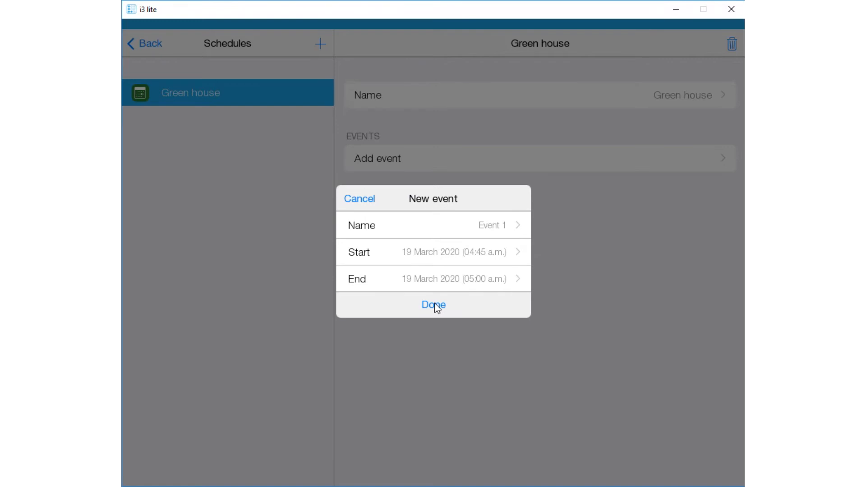
- Save the new event and set its repetition to every day
{"action": "left_click", "coordinate": [436, 306]}
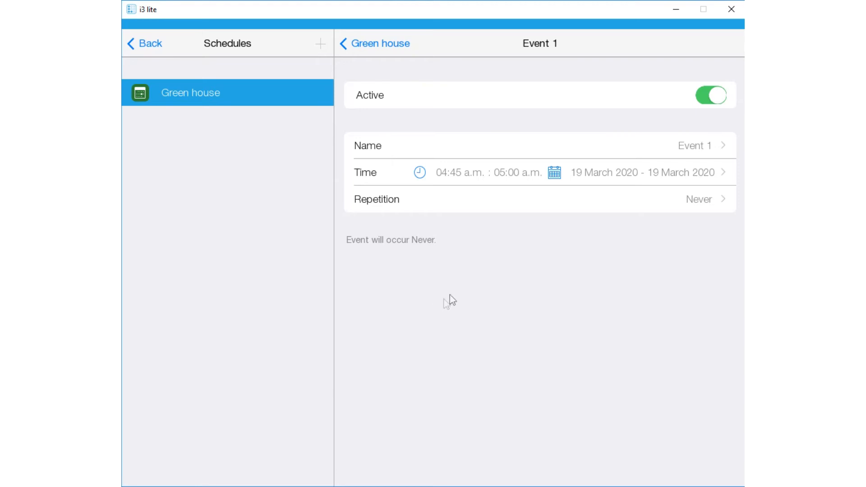
{"action": "left_click", "coordinate": [576, 202]}
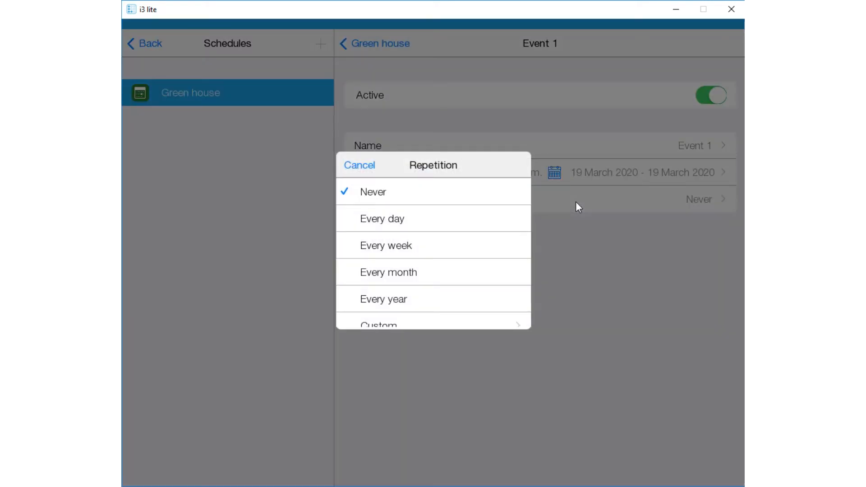
{"action": "left_click", "coordinate": [460, 218]}
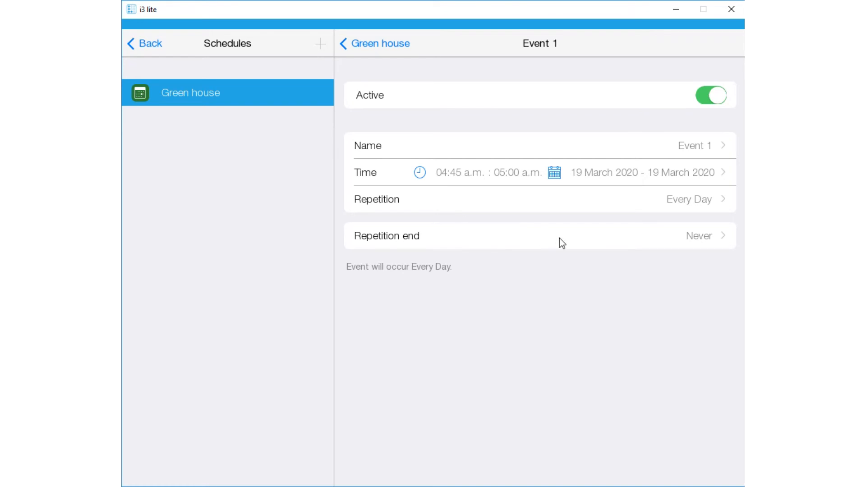
- Review the repetition options and custom frequencies for Event 1, cancel without changing them, and return to the Green house schedule
{"action": "left_click", "coordinate": [576, 208]}
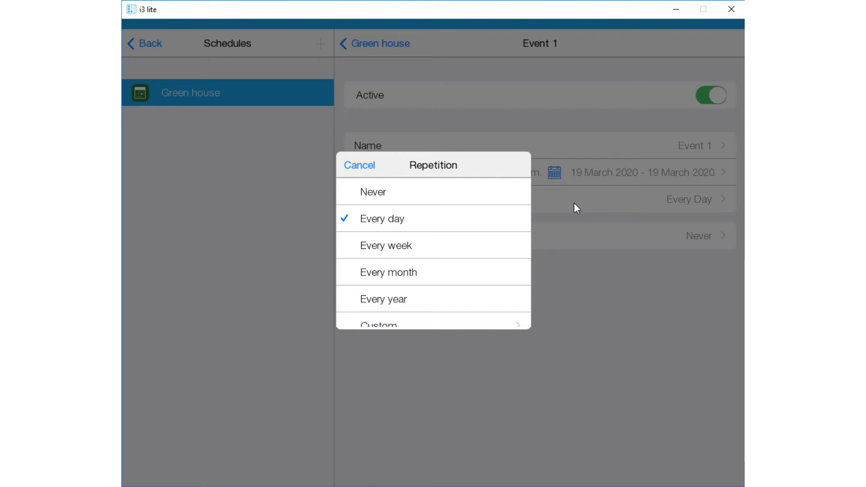
{"action": "left_click_drag", "start_coordinate": [445, 300], "coordinate": [443, 217]}
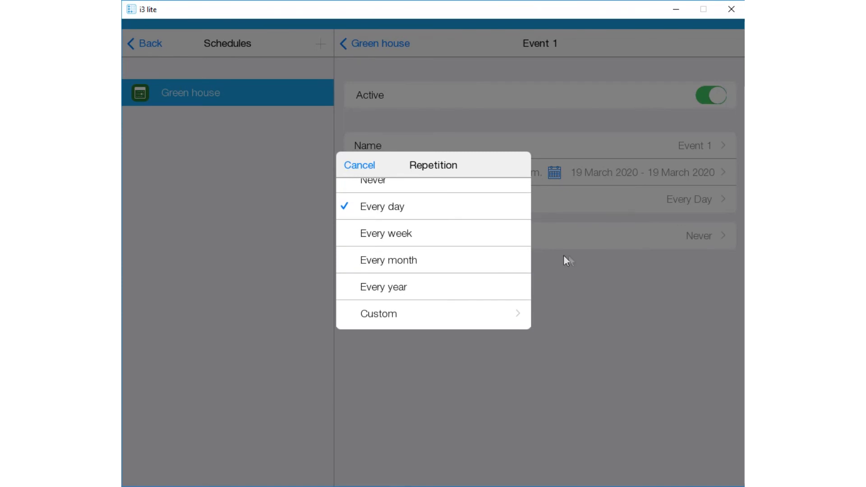
{"action": "left_click", "coordinate": [415, 317]}
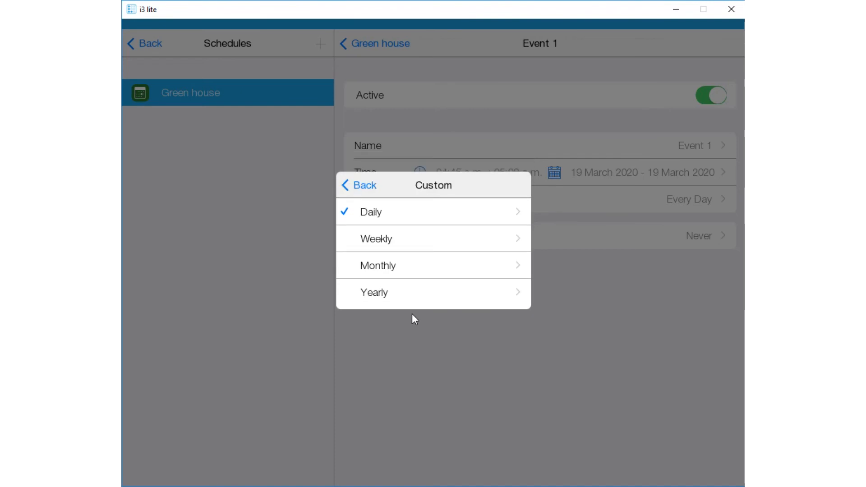
{"action": "left_click", "coordinate": [348, 183]}
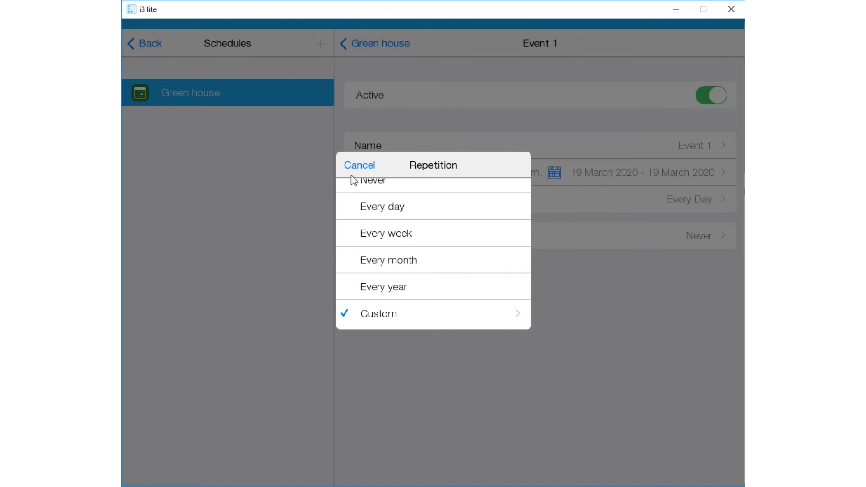
{"action": "left_click", "coordinate": [359, 166]}
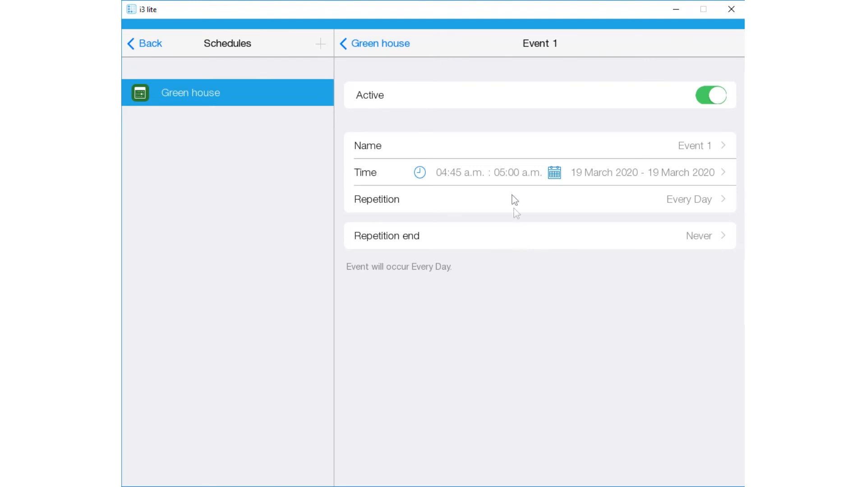
{"action": "left_click", "coordinate": [390, 45]}
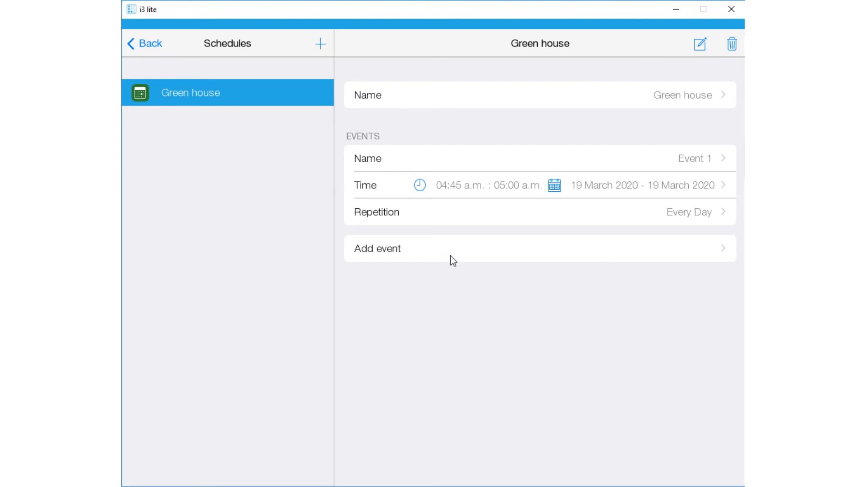
{"action": "left_click", "coordinate": [700, 44]}
{"action": "left_click", "coordinate": [363, 185]}
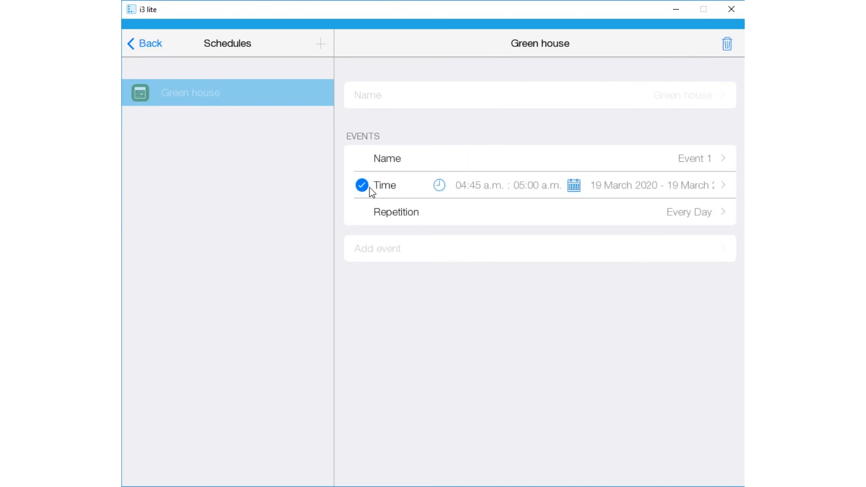
{"action": "left_click", "coordinate": [369, 188]}
{"action": "left_click", "coordinate": [730, 45]}
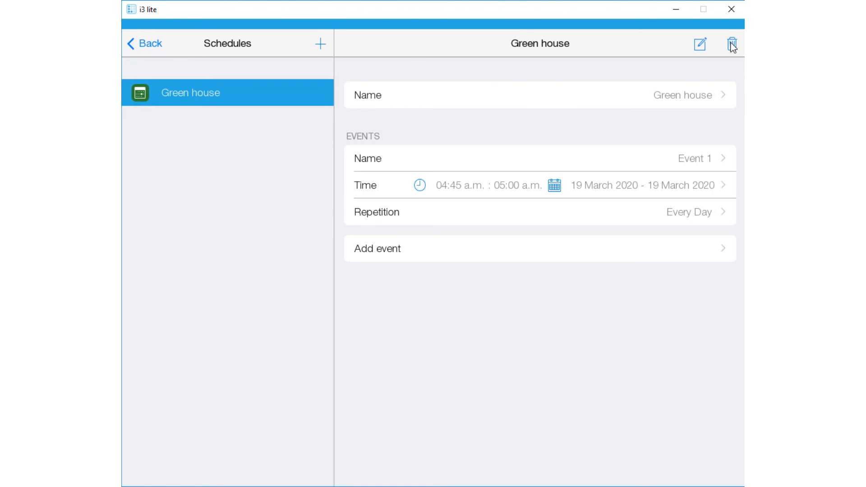